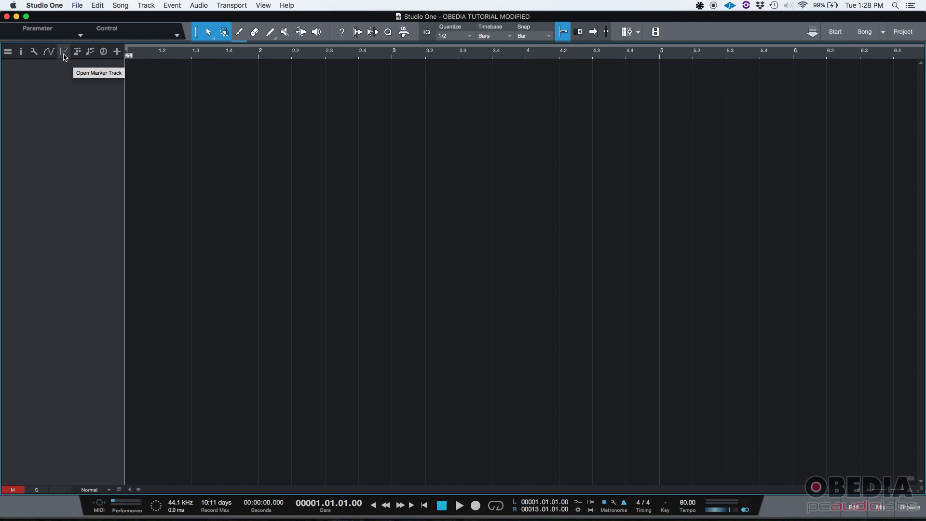
# Show the Marker Track and zoom the timeline out to reveal Start at bar 1 and End at bar 13.
pyautogui.click(63, 52)
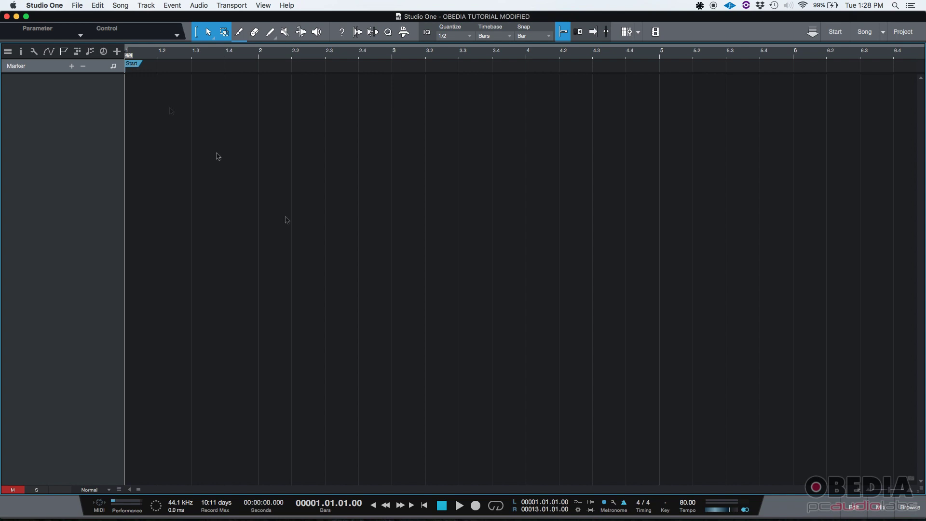
pyautogui.click(868, 491)
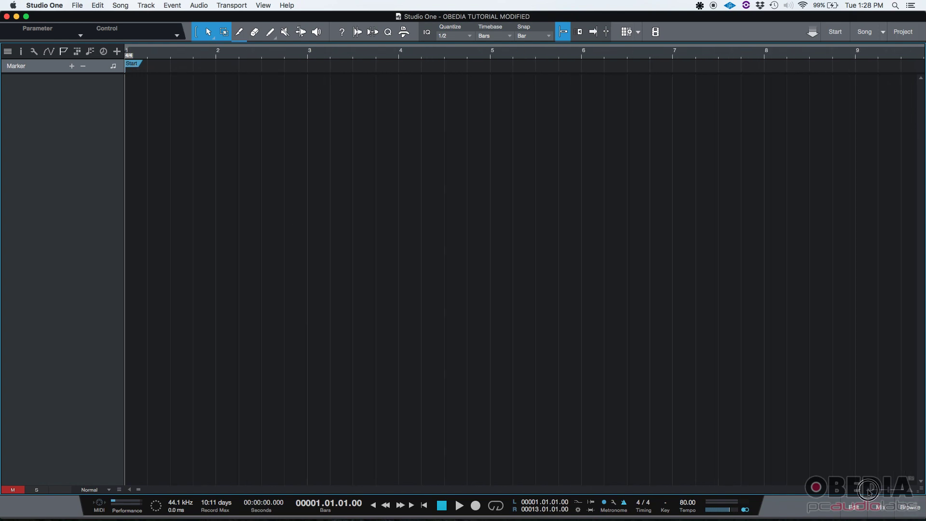
pyautogui.moveTo(868, 492); pyautogui.dragTo(866, 491)
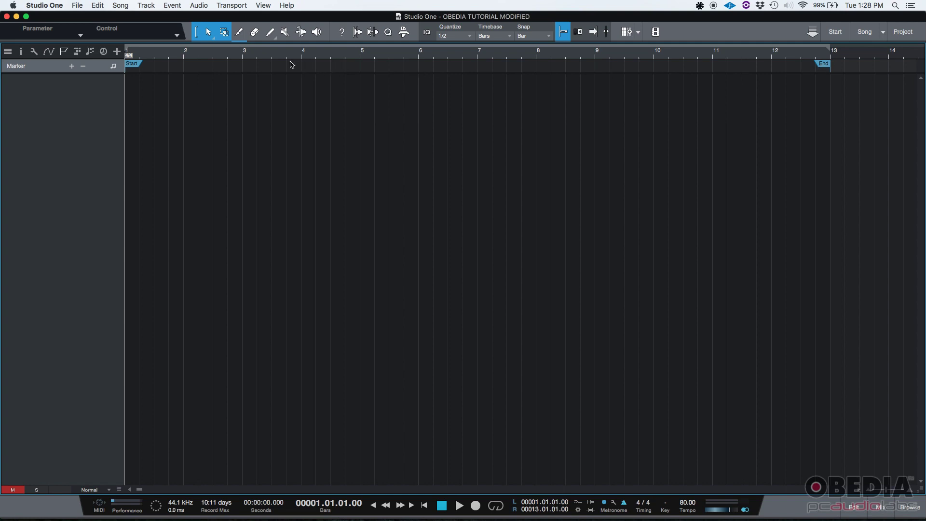
# Drop a marker at bar 2 on the Marker Track and name it 'Verse 1'.
pyautogui.click(184, 58)
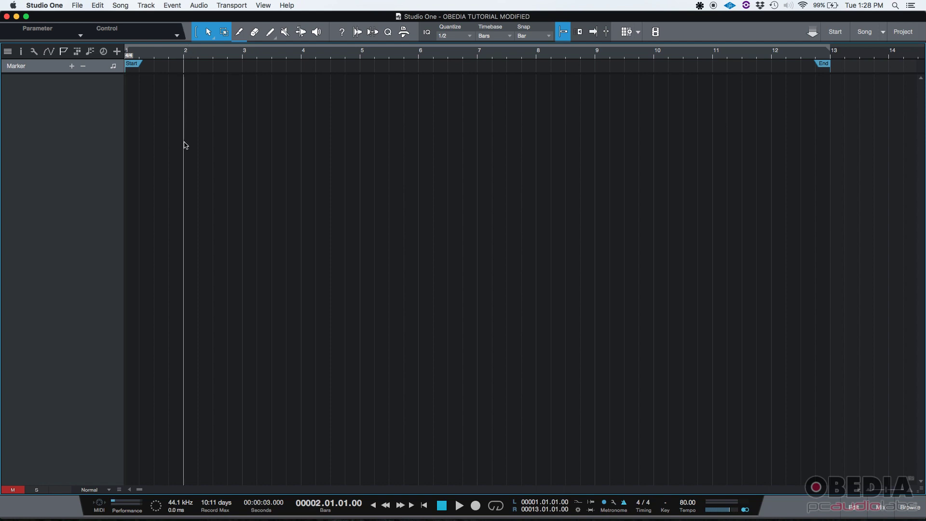
pyautogui.click(72, 66)
pyautogui.doubleClick(191, 68)
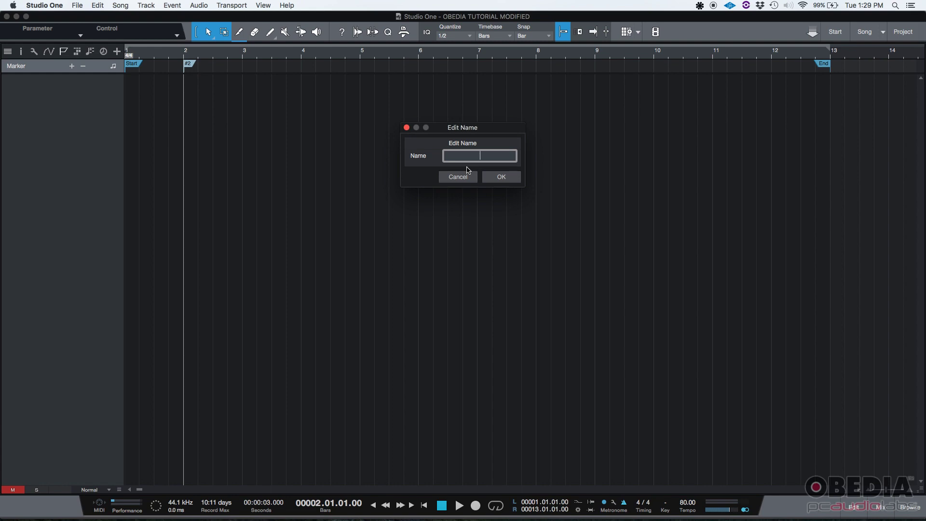
pyautogui.write('Verse 1')
pyautogui.click(493, 179)
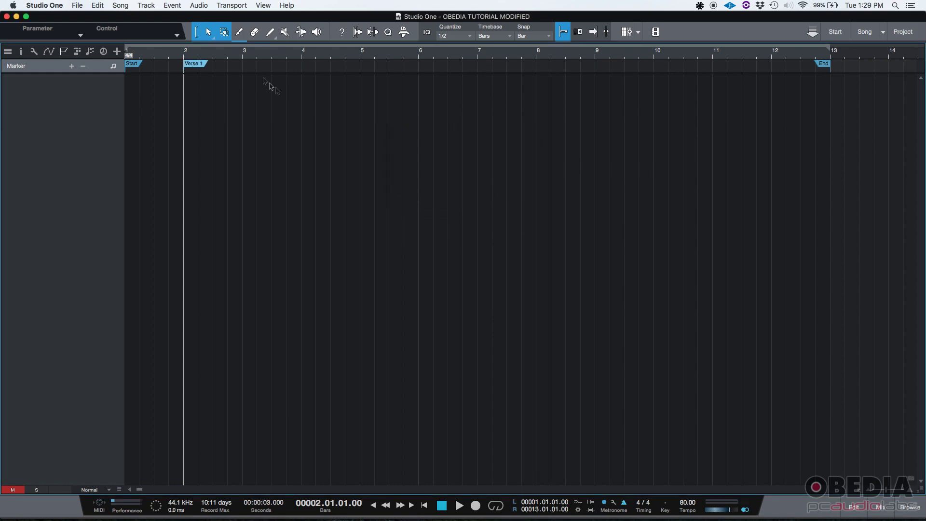
# Drop a marker at bar 4 and name it 'Chorus 1', fixing a mistyped name first.
pyautogui.click(302, 59)
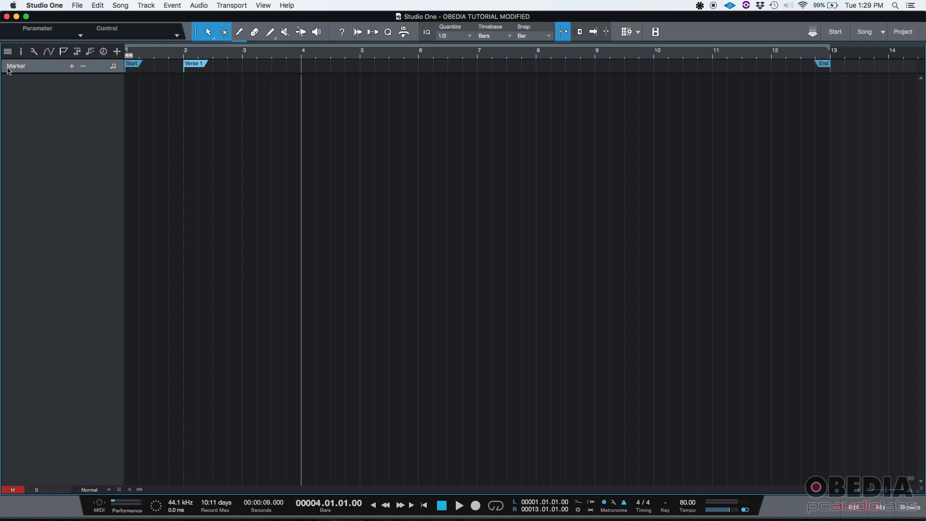
pyautogui.click(72, 67)
pyautogui.click(308, 63)
pyautogui.doubleClick(308, 64)
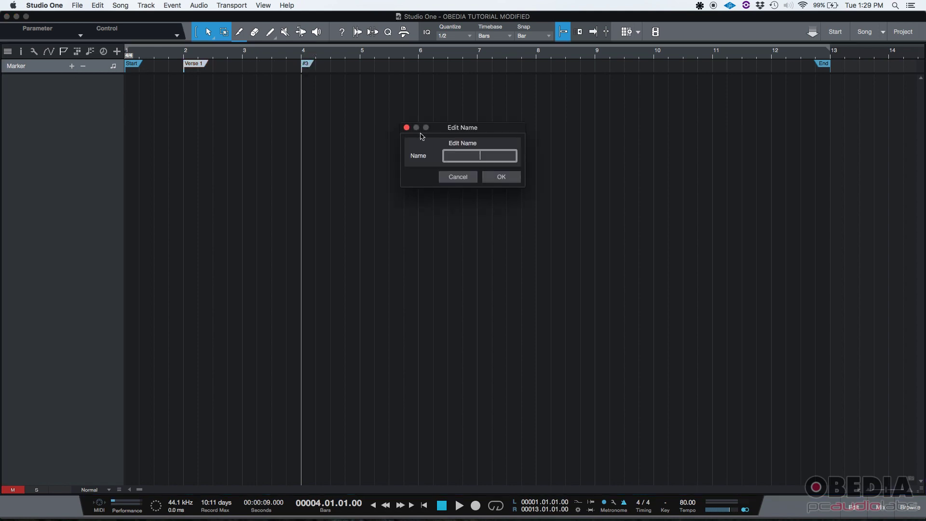
pyautogui.write('cor')
pyautogui.press('BackSpace')
pyautogui.press('BackSpace')
pyautogui.press('BackSpace')
pyautogui.write('Chorus 1')
pyautogui.press('Return')
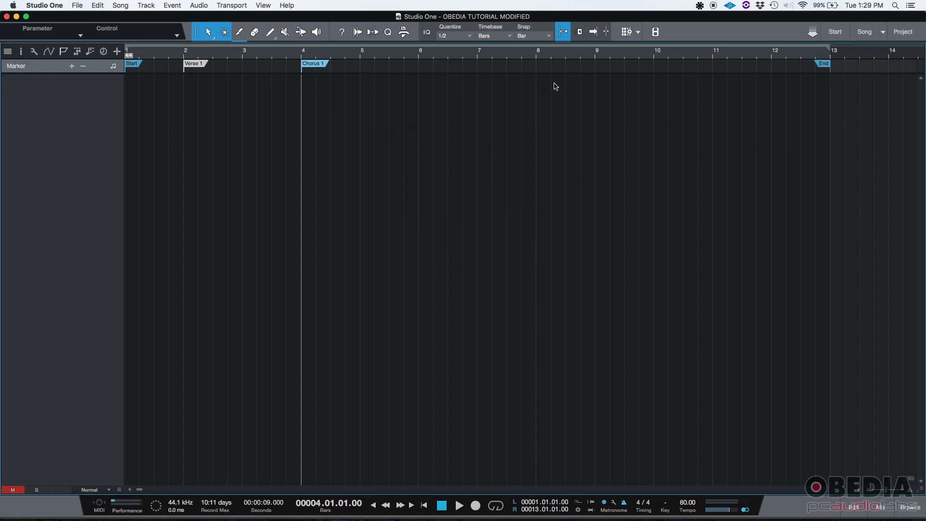
# Drop a marker at bar 8 after Chorus 1 and name it 'Guitar Solo'.
pyautogui.click(538, 60)
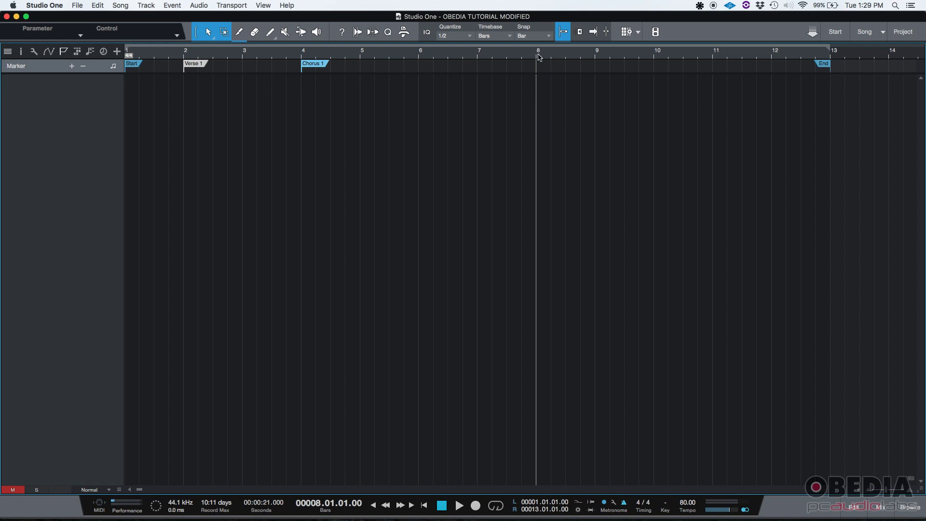
pyautogui.click(72, 67)
pyautogui.doubleClick(540, 65)
pyautogui.write('Solo')
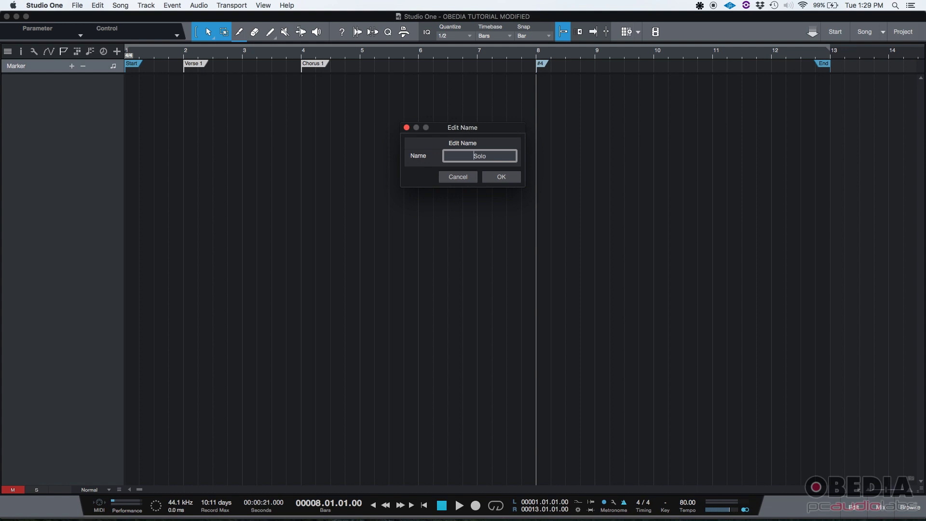
pyautogui.write('Guitar')
pyautogui.click(501, 177)
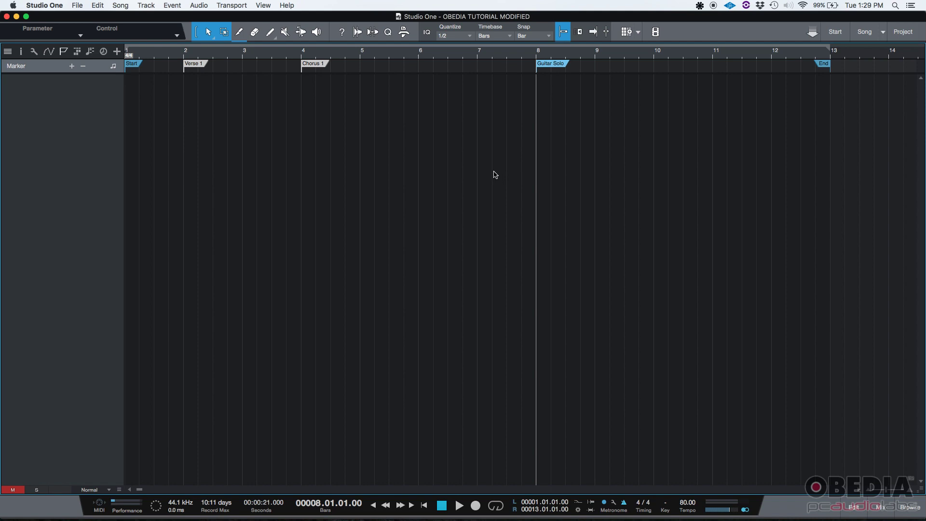
# Play the song from bar 1 past Guitar Solo, stop and rewind to zero, then switch to Firefox.
pyautogui.click(496, 175)
pyautogui.click(440, 504)
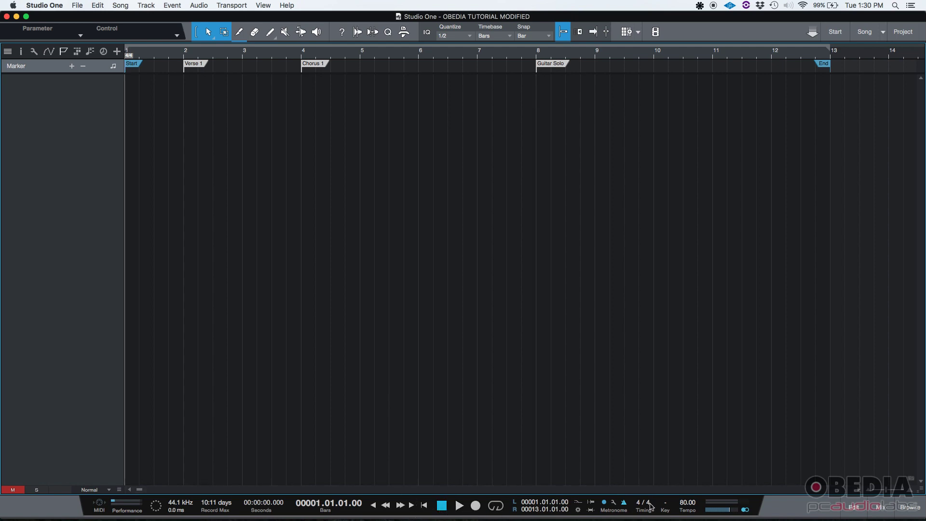
pyautogui.click(459, 505)
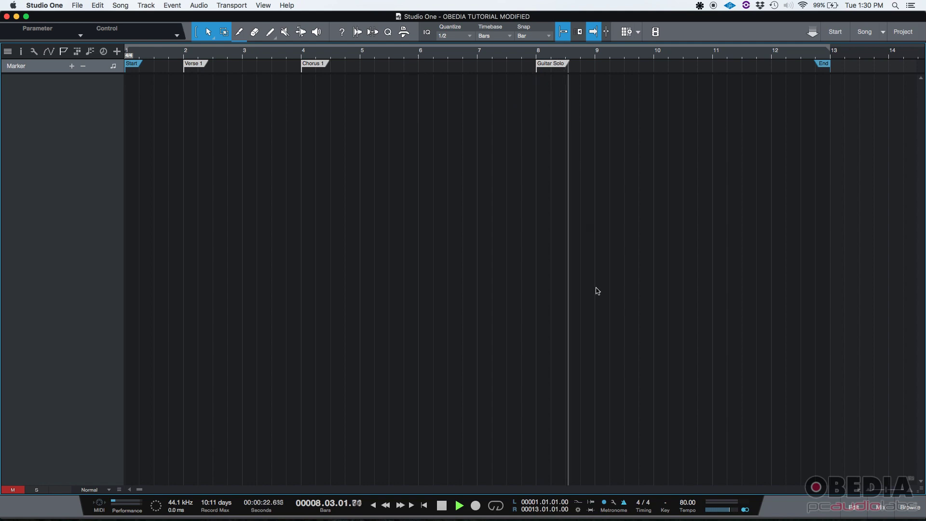
pyautogui.click(442, 506)
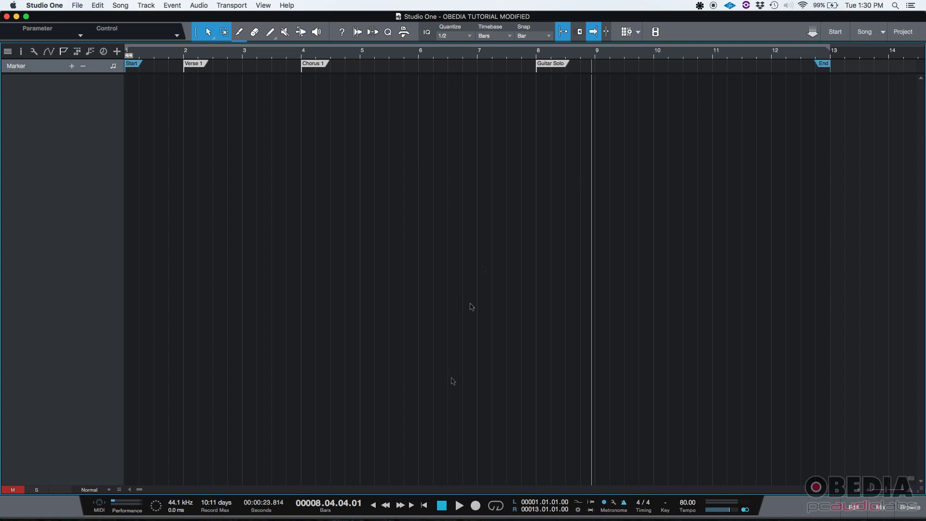
pyautogui.click(445, 506)
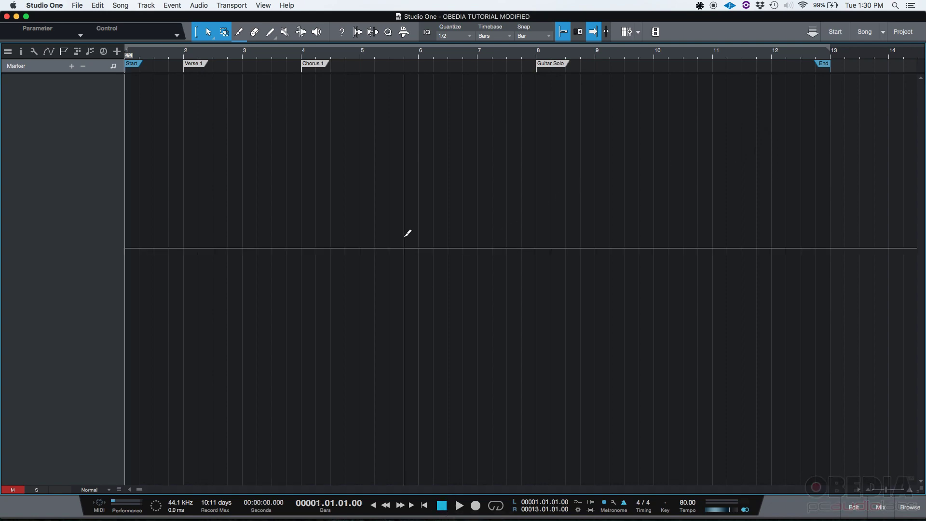
pyautogui.press('super+Tab')
pyautogui.press('super+Tab')
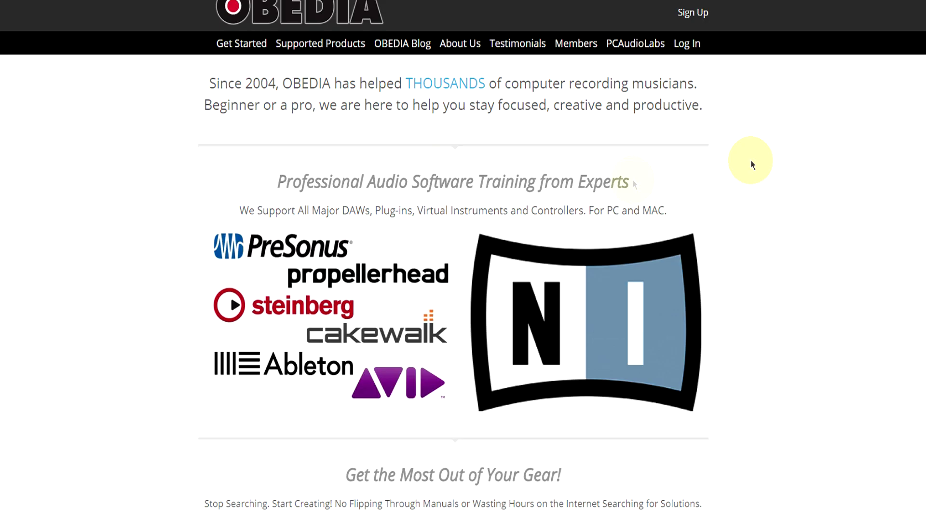
# Scroll down the OBEDIA site to the Rates and Services tables, from $1.99 per minute.
pyautogui.scroll(-15, 591, 200)
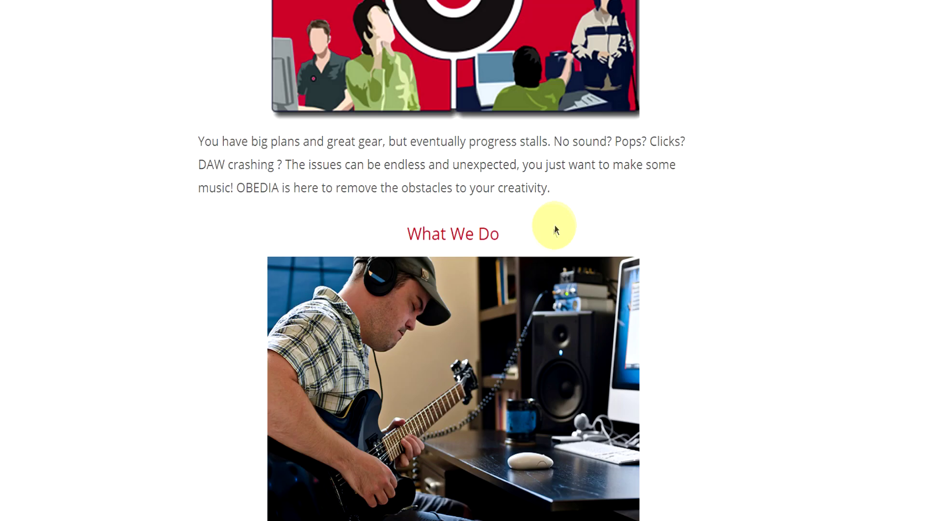
pyautogui.scroll(-20, 554, 224)
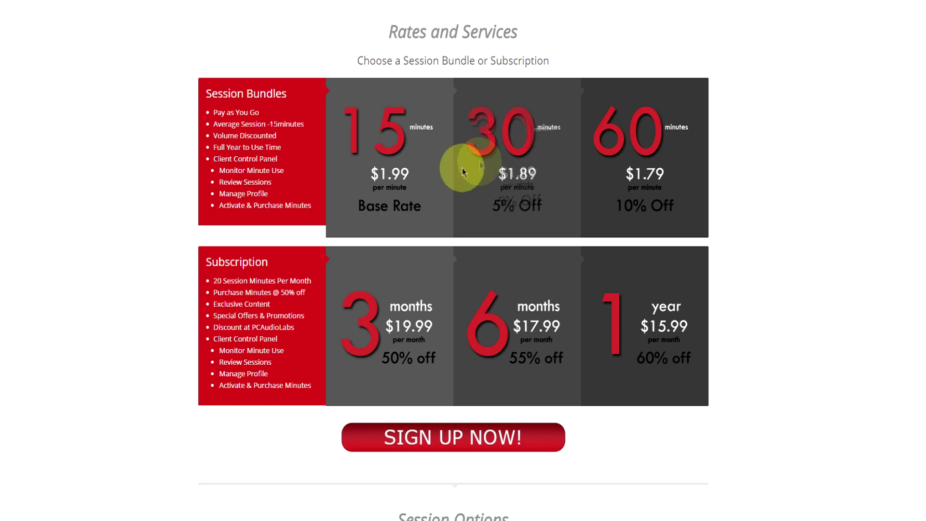